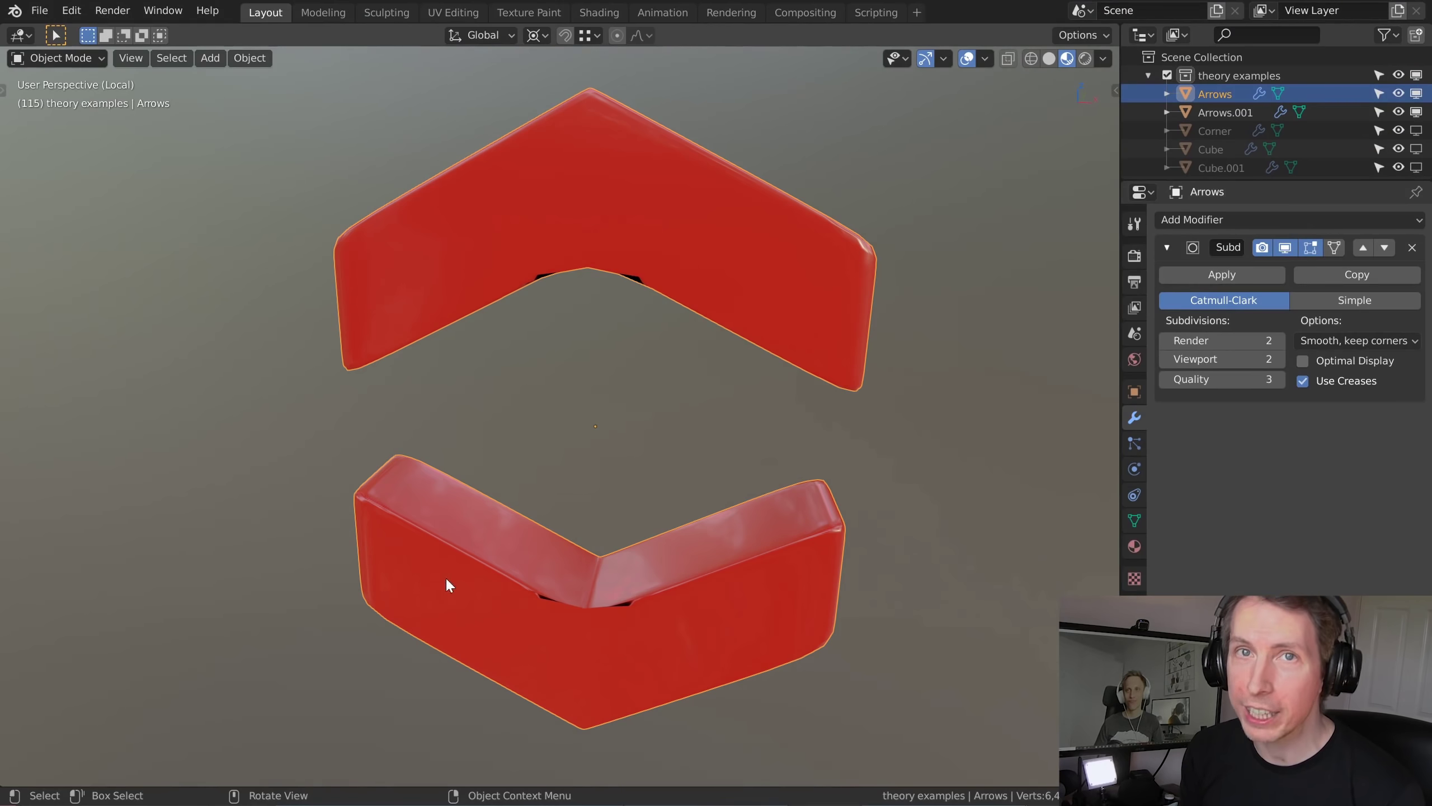
- Set the Arrows object's viewport subdivision to 0 and enter Edit Mode
middle_drag(671, 520, 575, 609)
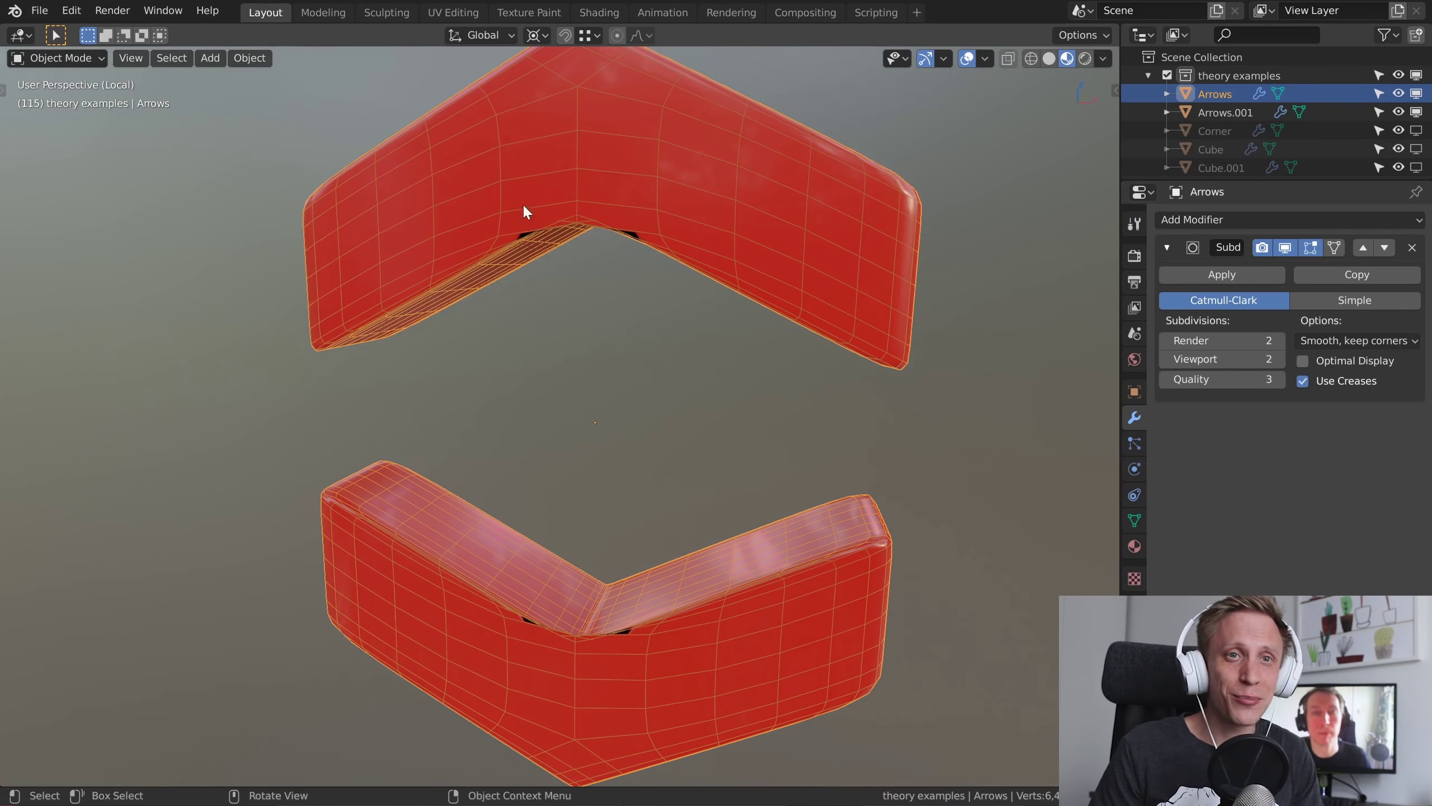
key(ctrl+0)
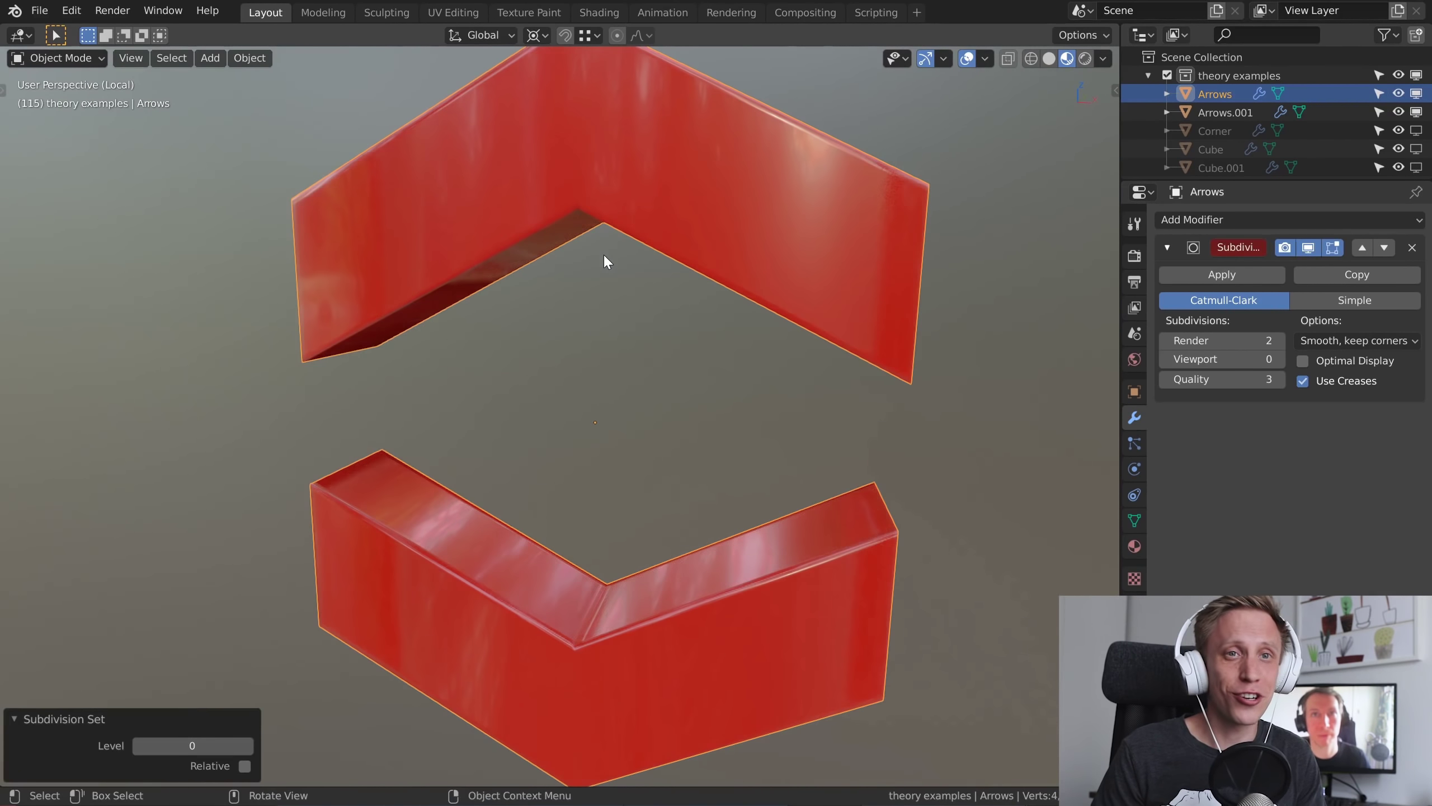
key(Tab)
- Move the upper arrow's inner corner edge about 0.02 m down along Z
middle_drag(566, 414, 615, 389)
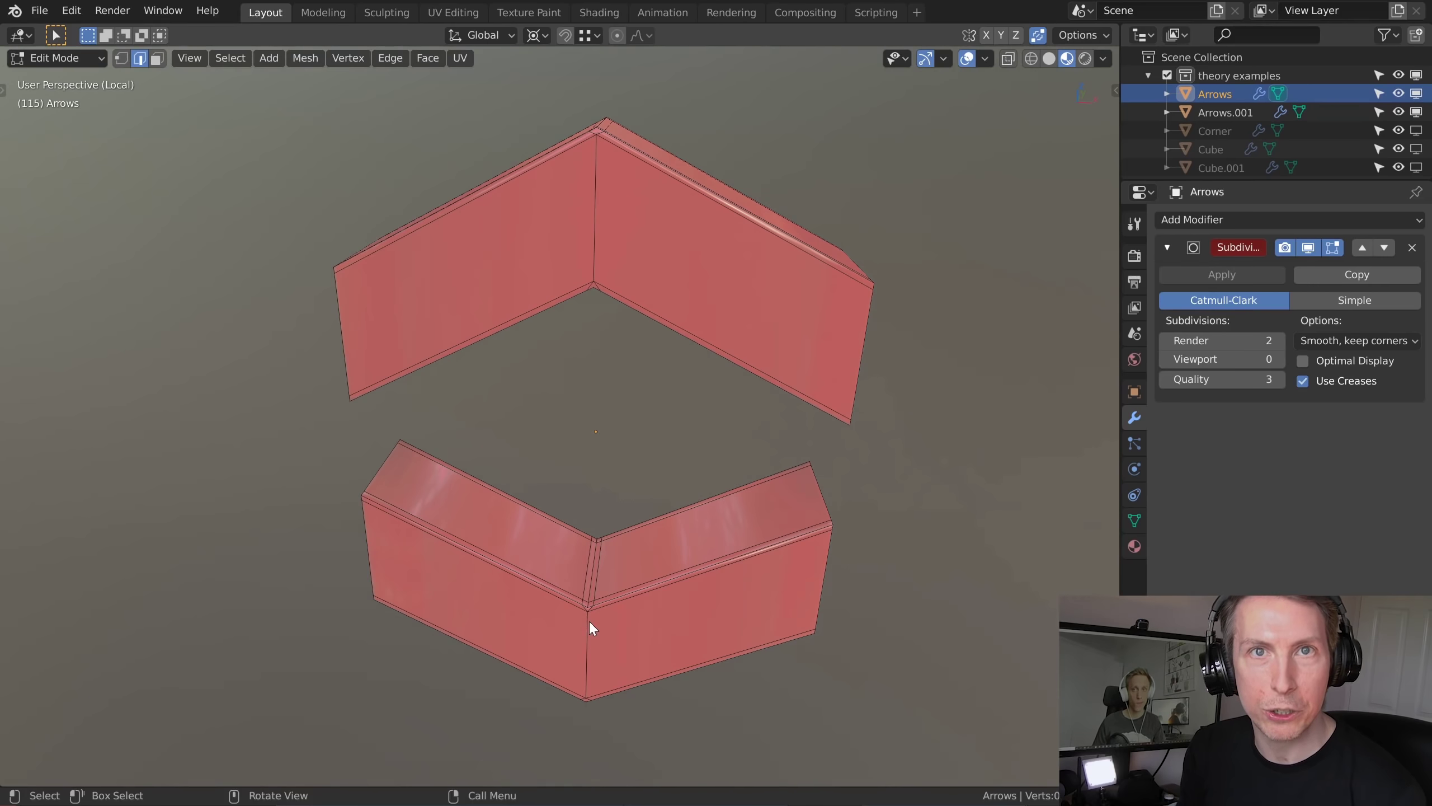
middle_drag(589, 620, 606, 316)
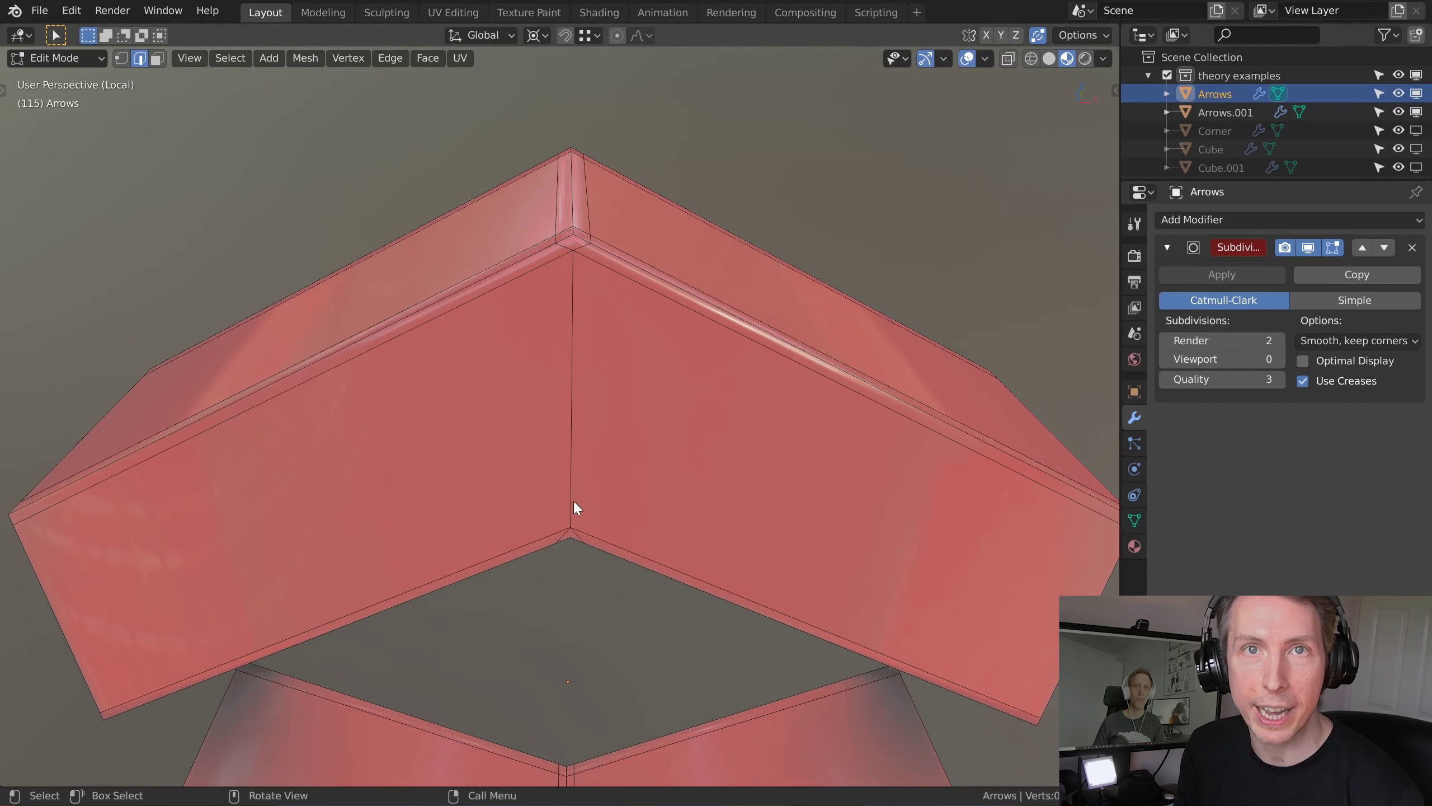
middle_drag(573, 521, 585, 218)
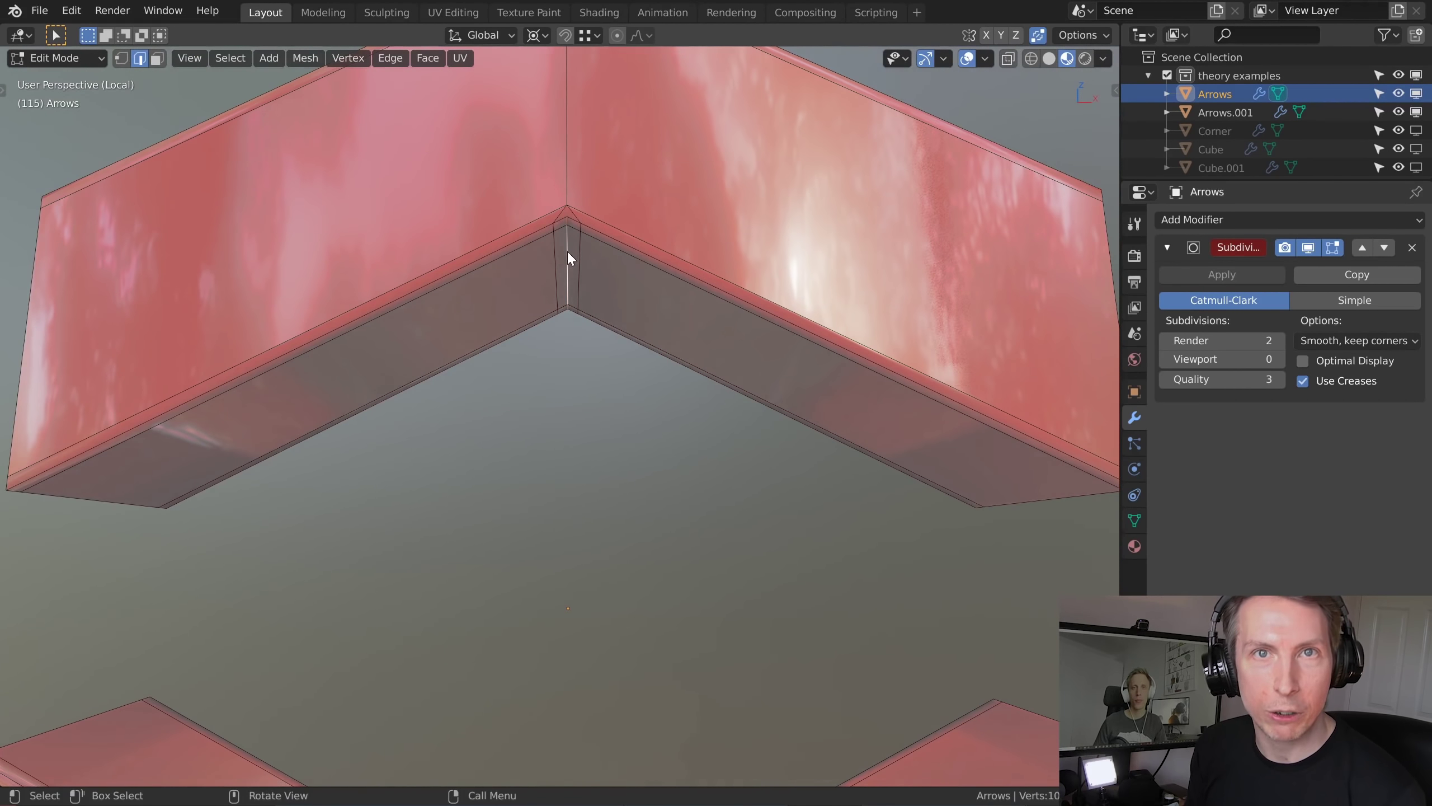
key(g)
key(z)
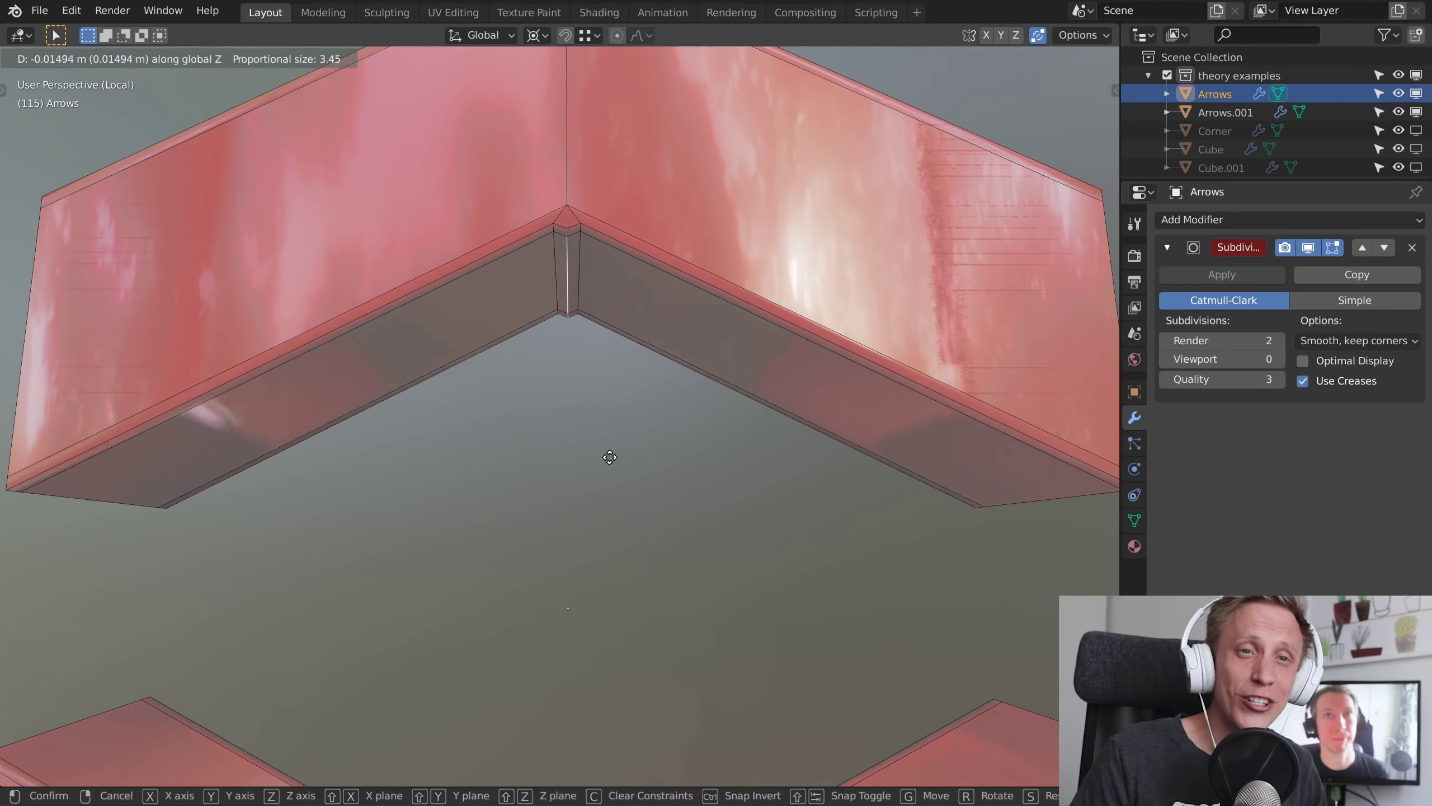
click(610, 523)
middle_drag(610, 523, 569, 328)
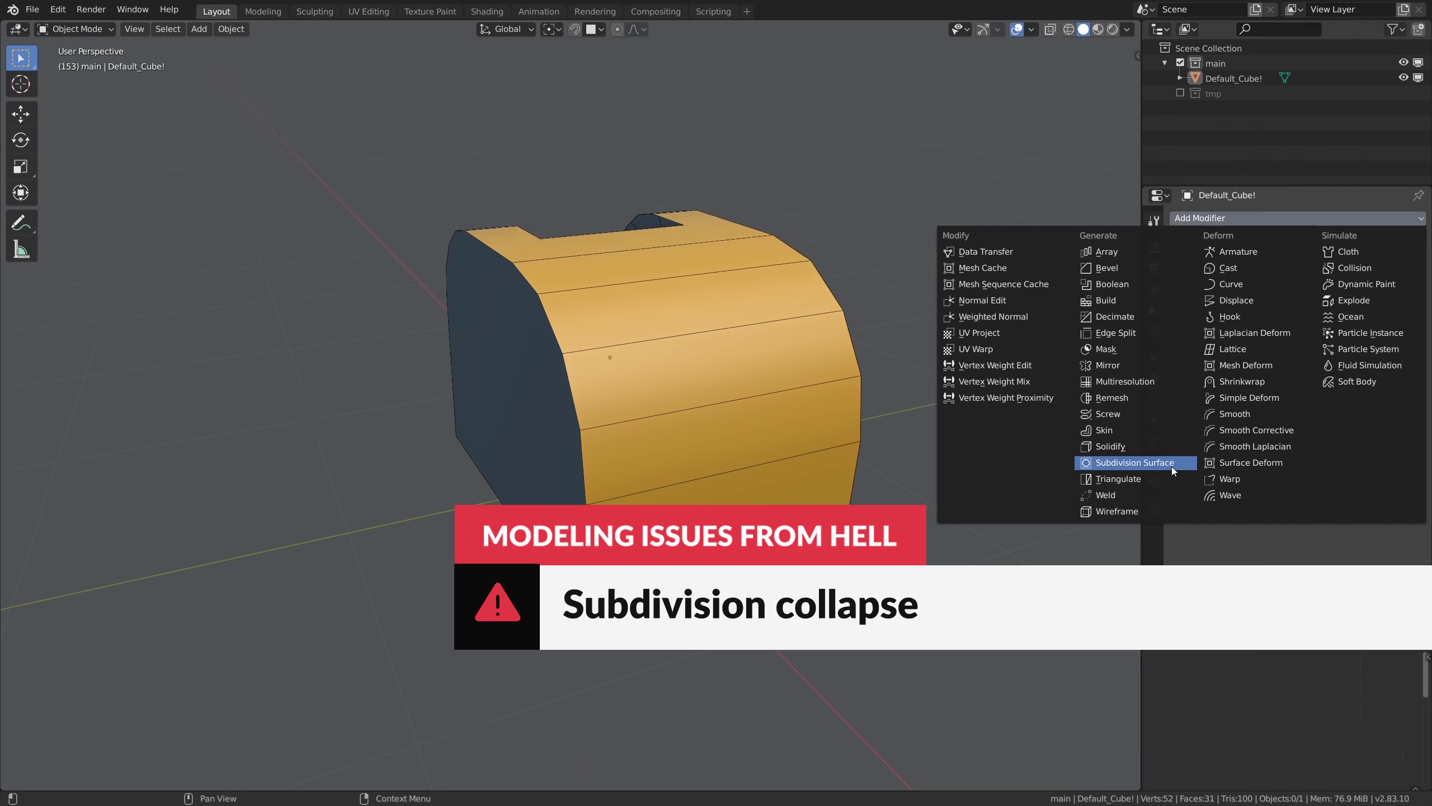
- Add a Subdivision Surface modifier to the cube, run Flip Normals on the box cutter, and restore the node editor split
click(1171, 466)
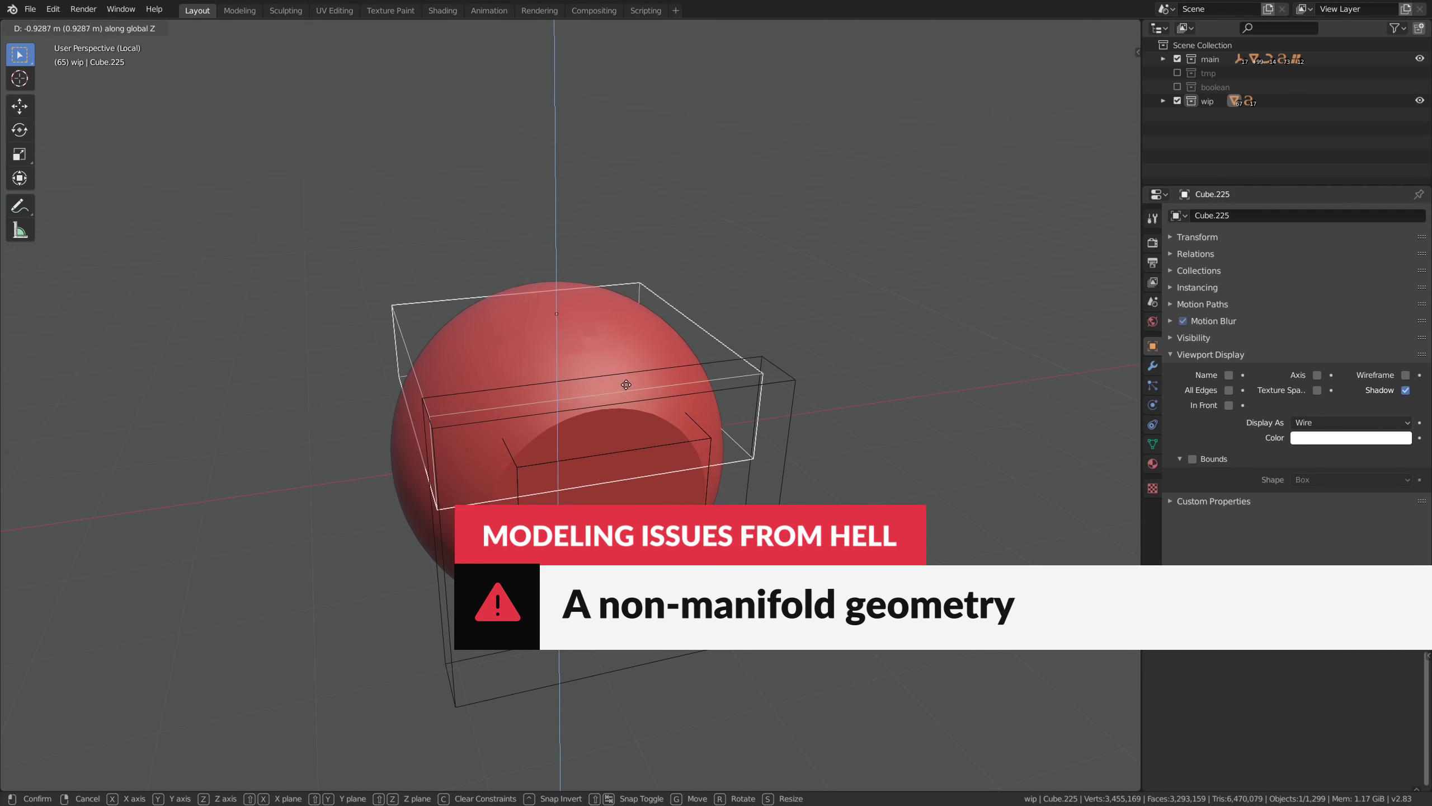
right_click(616, 450)
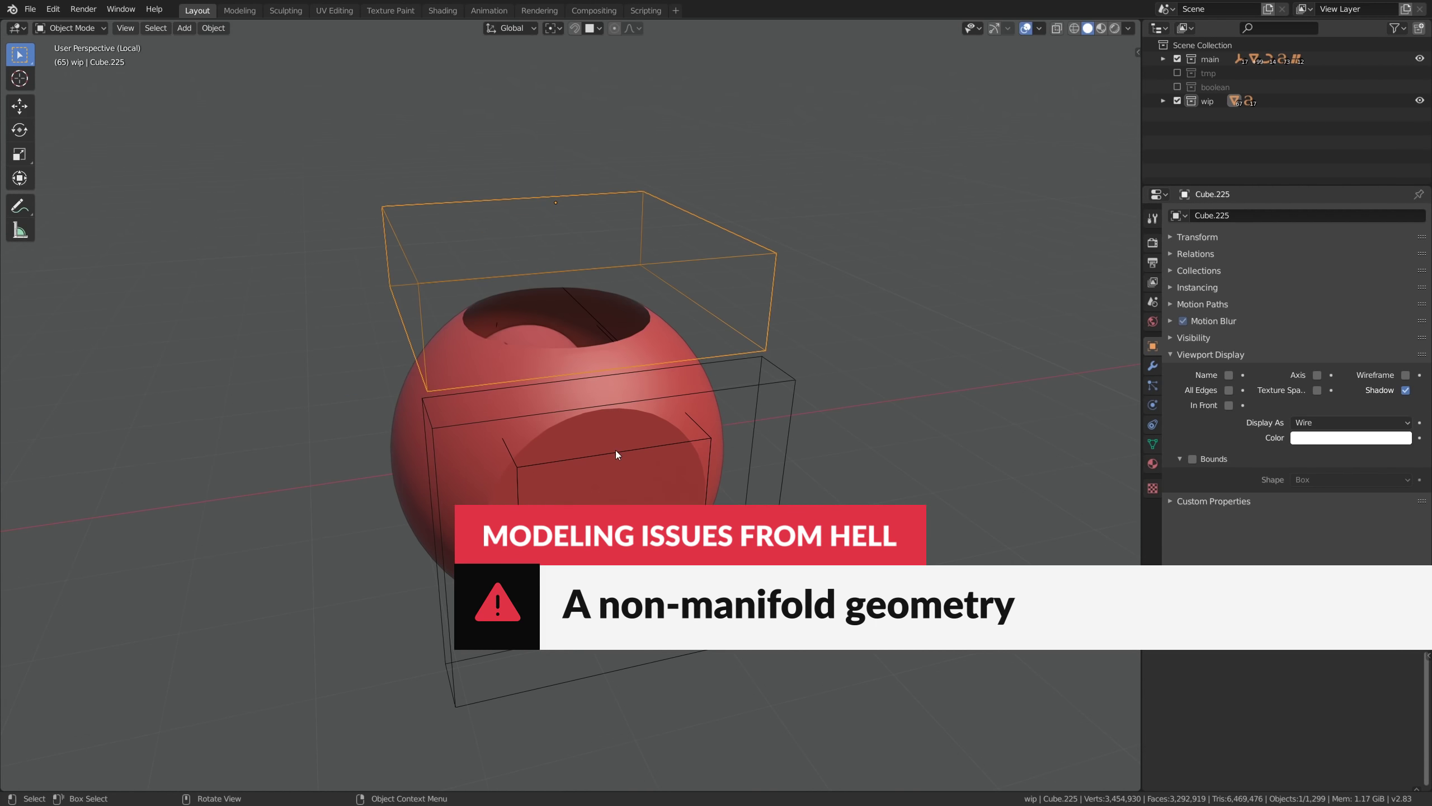
key(space)
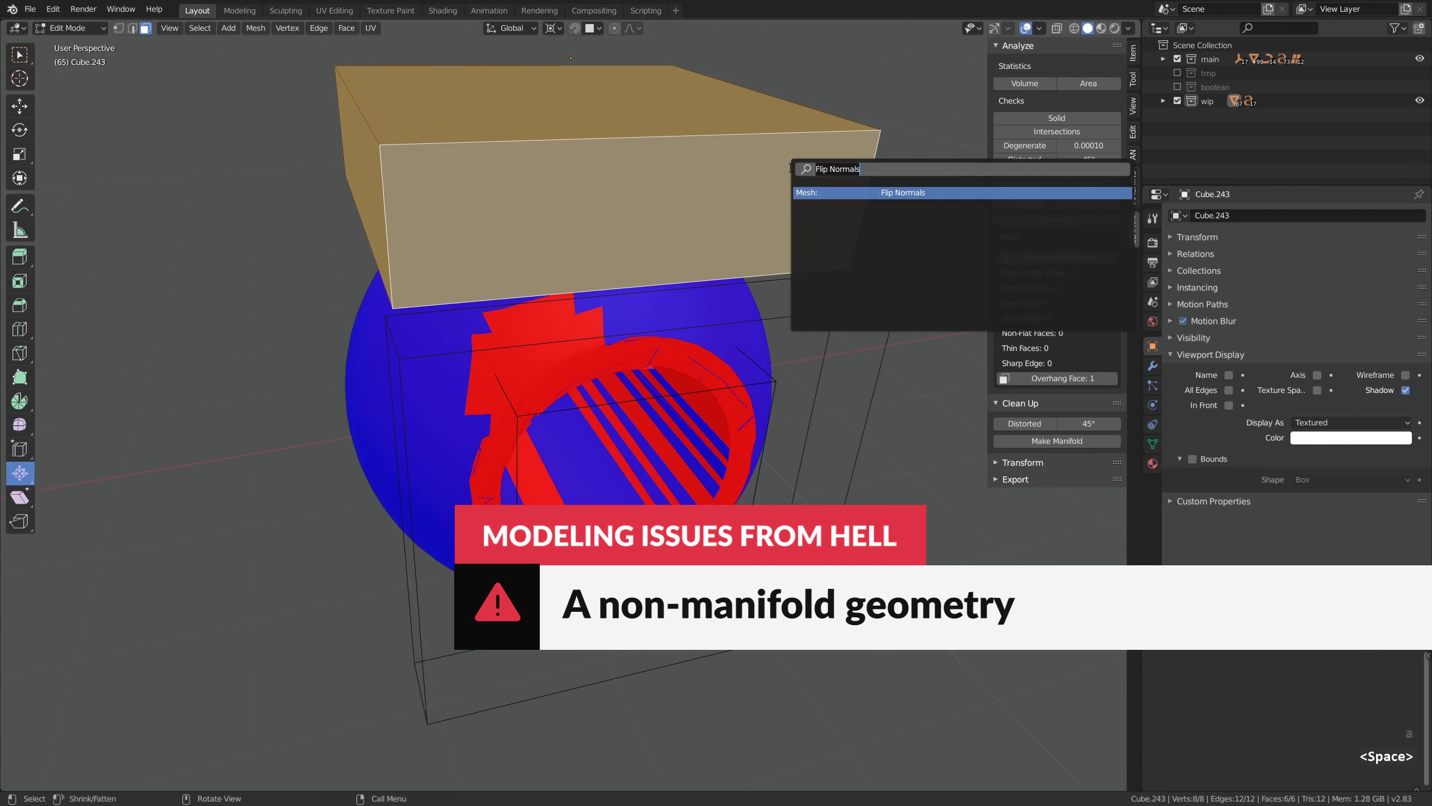
text(flip)
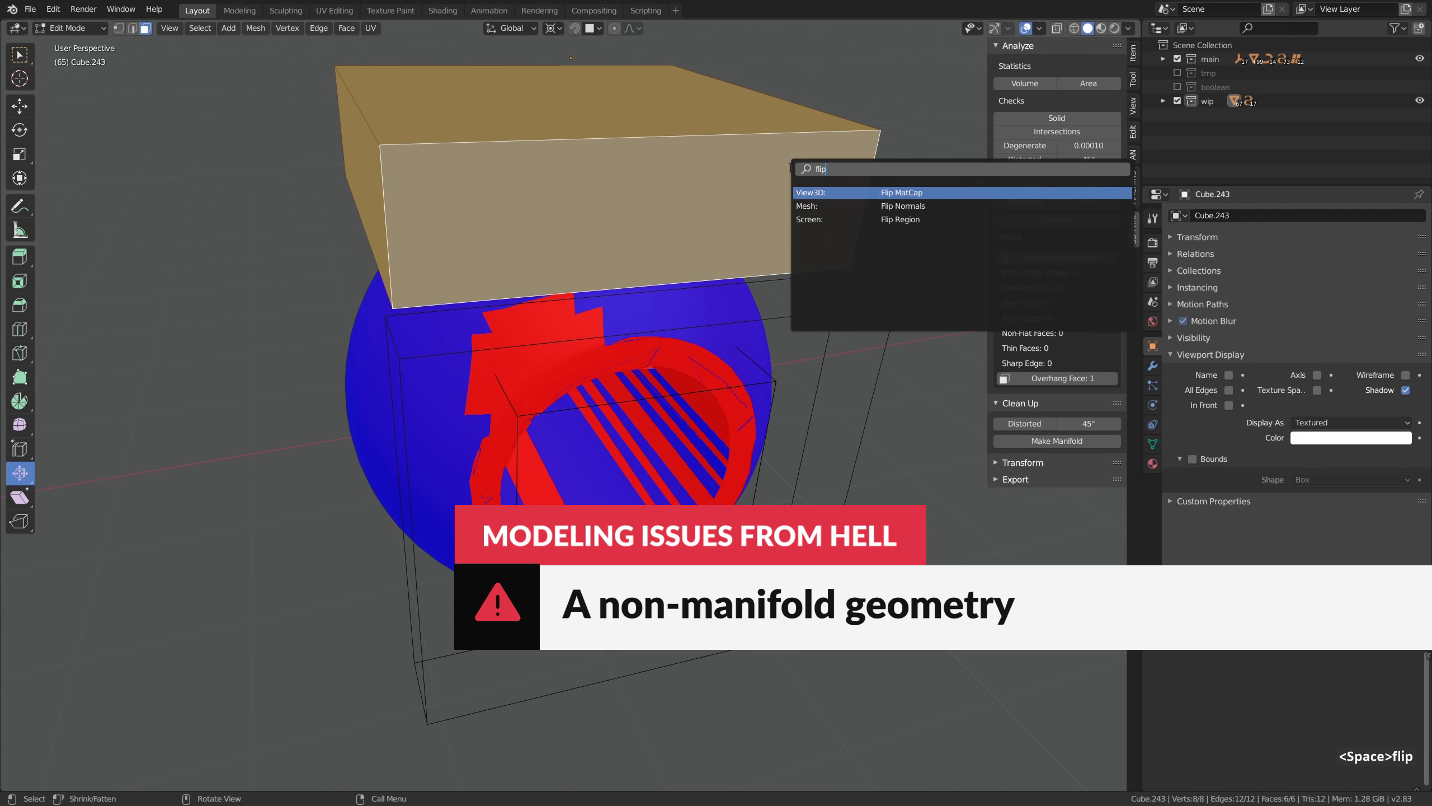
click(938, 207)
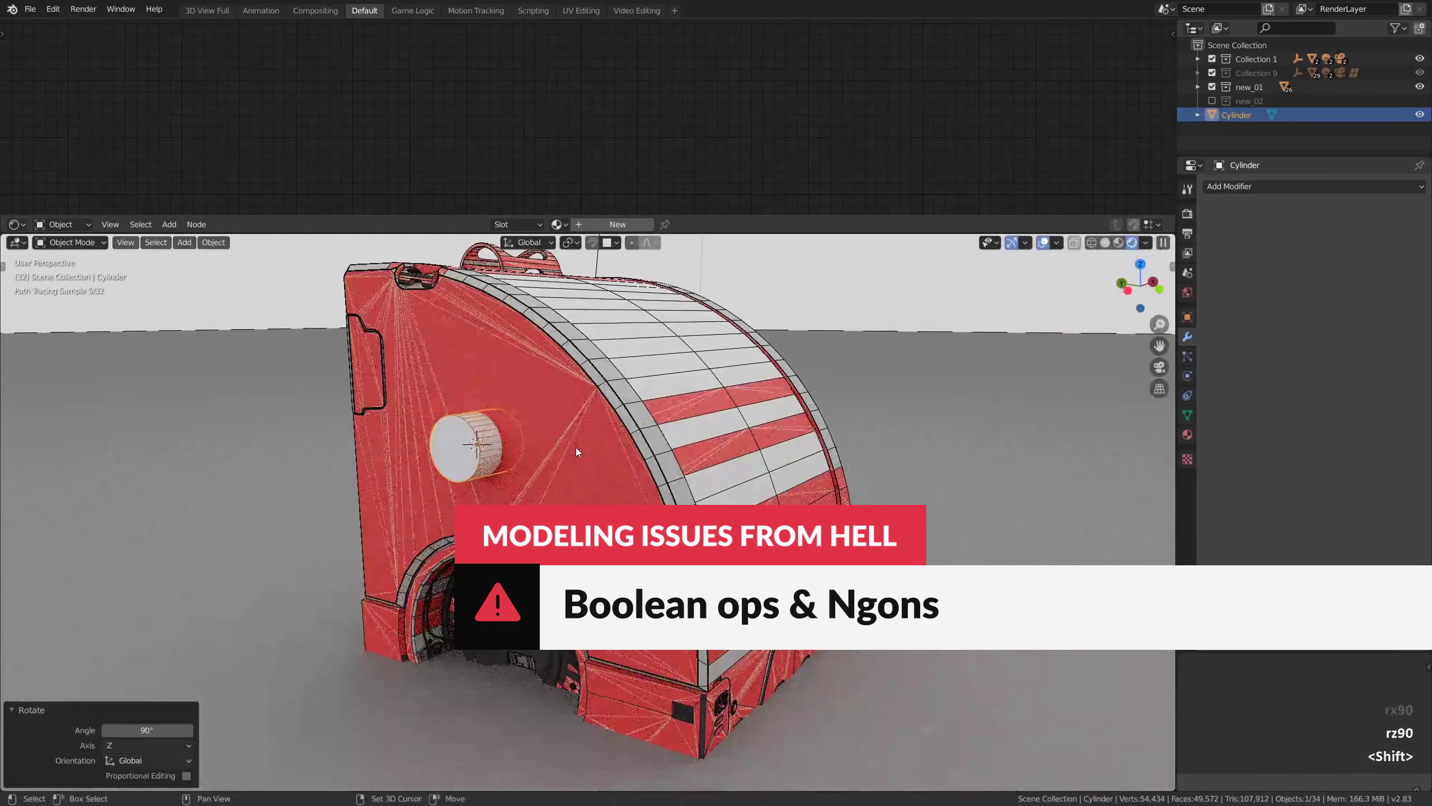
key(ctrl+space)
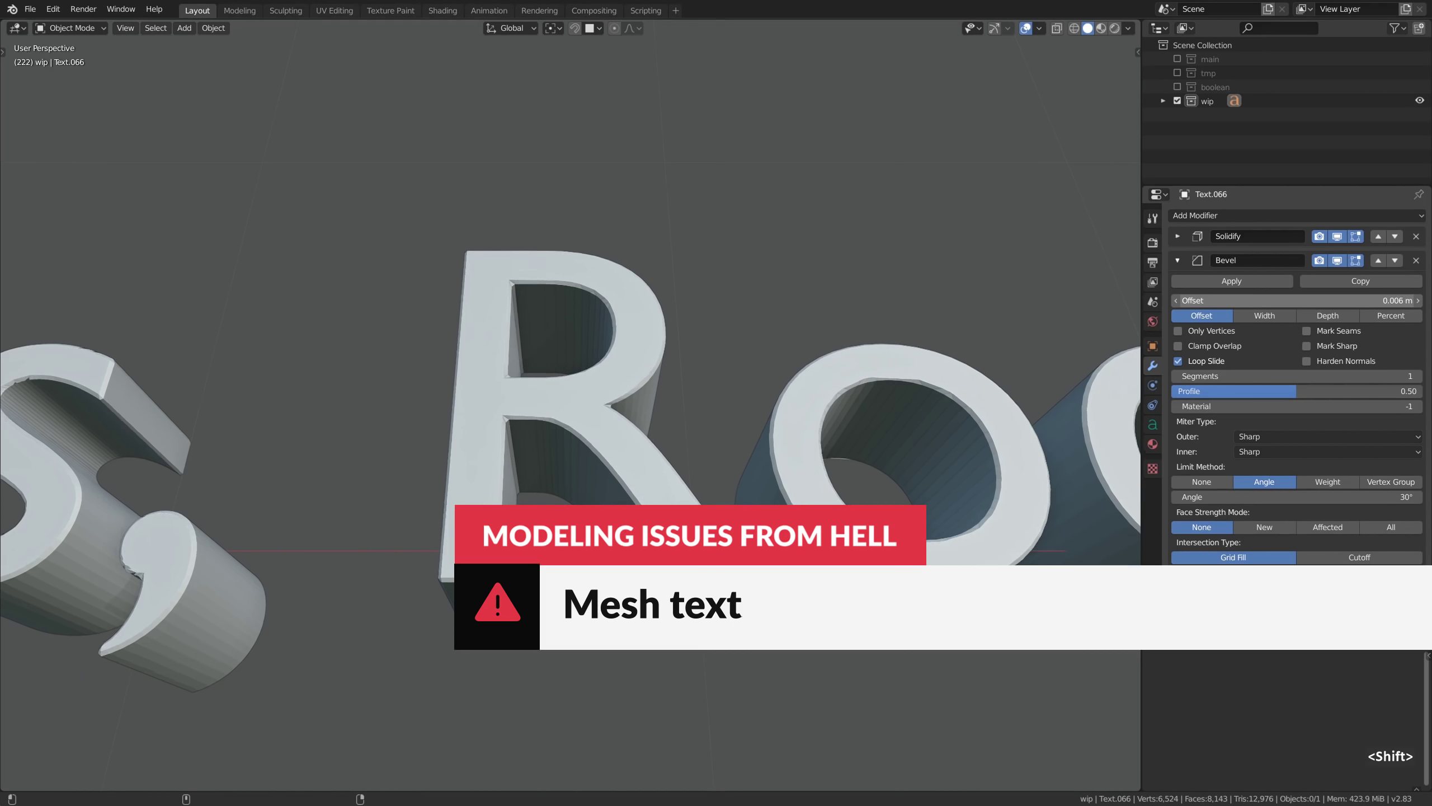
- Set the text Bevel modifier's Limit Method to None so the offset produces spikes
click(1202, 481)
shift+drag(1285, 300, 1285, 297)
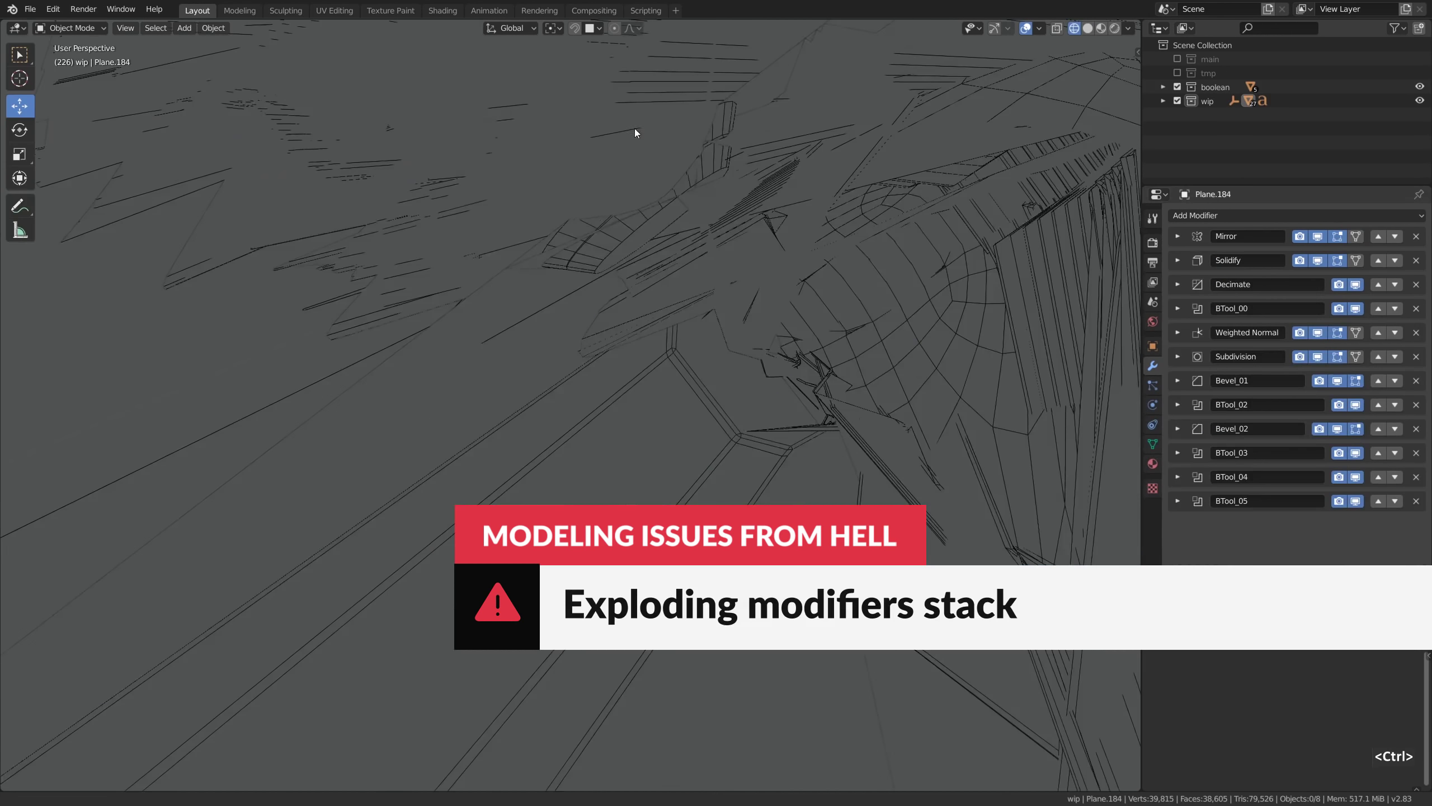
mouse_move(634, 128)
ctrl+middle_down()
mouse_move(638, 249)
mouse_move(774, 291)
mouse_move(822, 289)
ctrl+middle_up()
- Render the perforated plate with F12, then reduce the bevel offset to 0.28 m
key(alt+a)
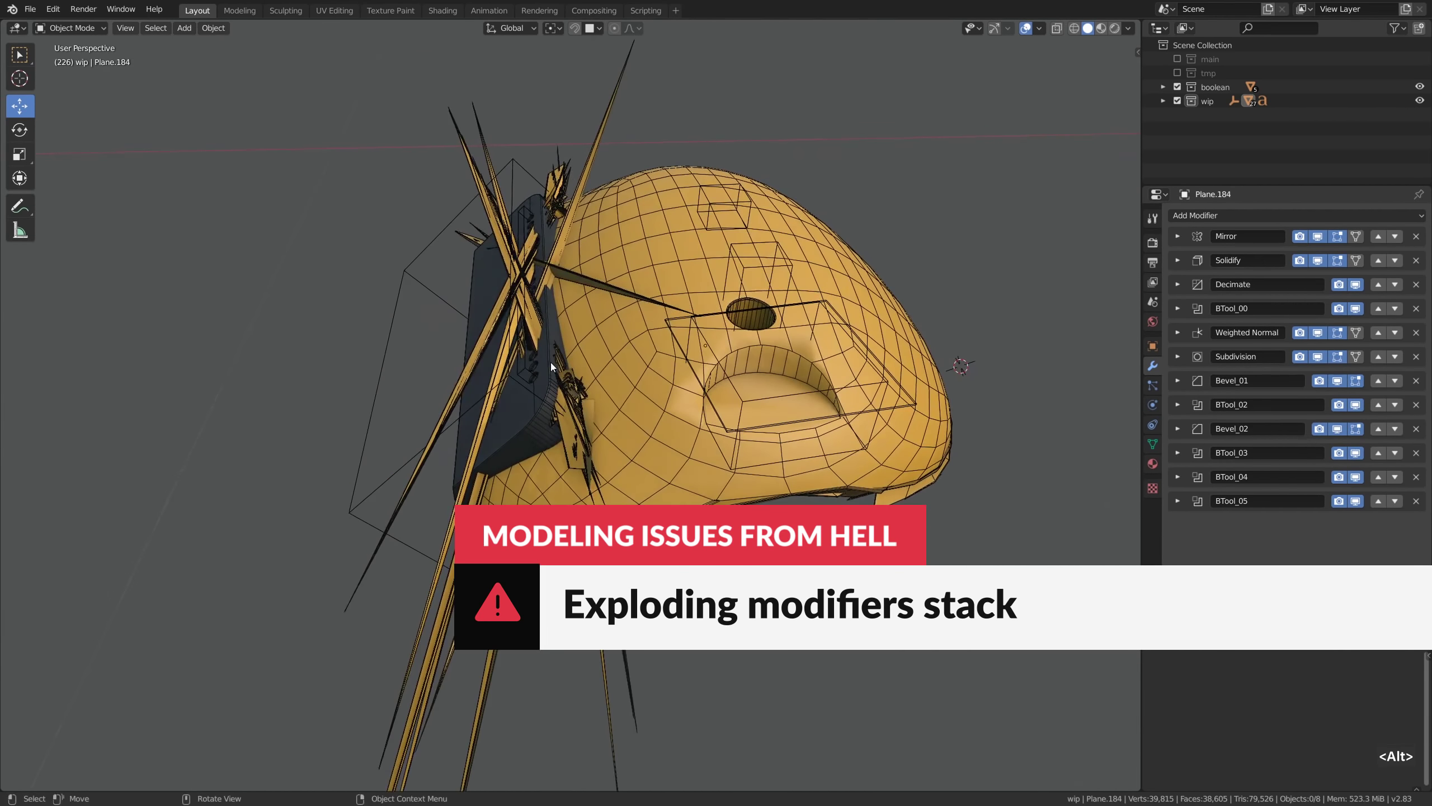
key(F12)
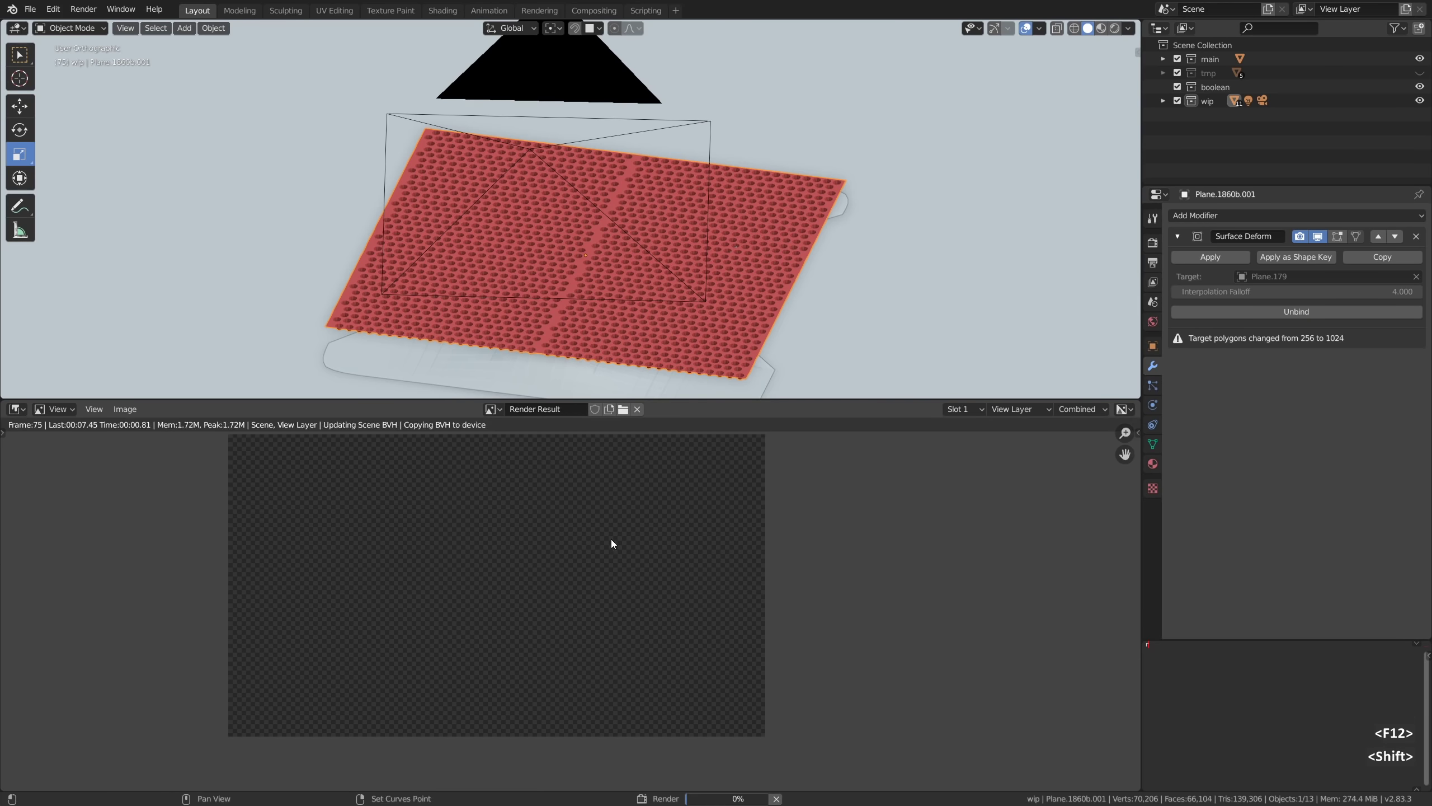
middle_drag(611, 539, 713, 551)
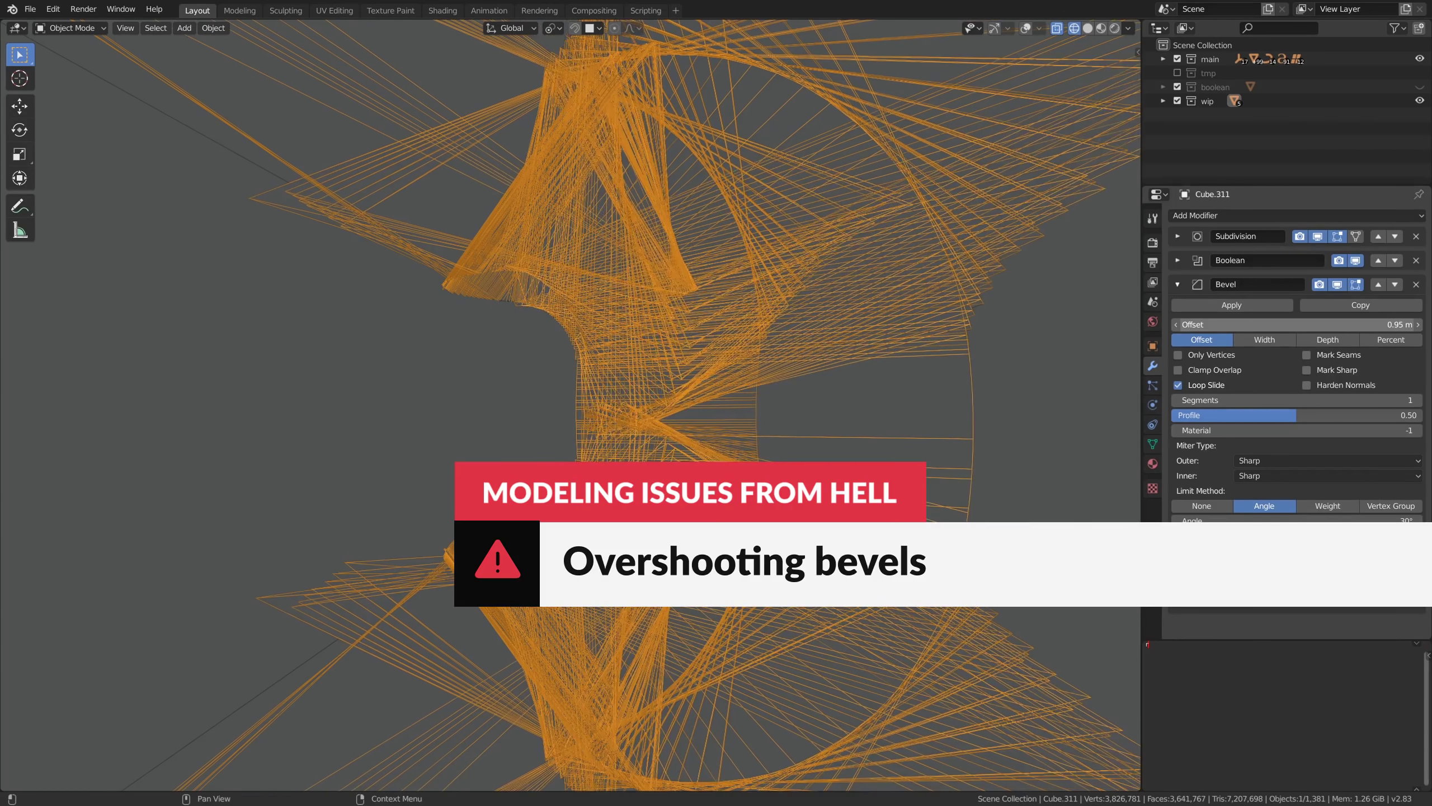
drag(1297, 324, 1196, 325)
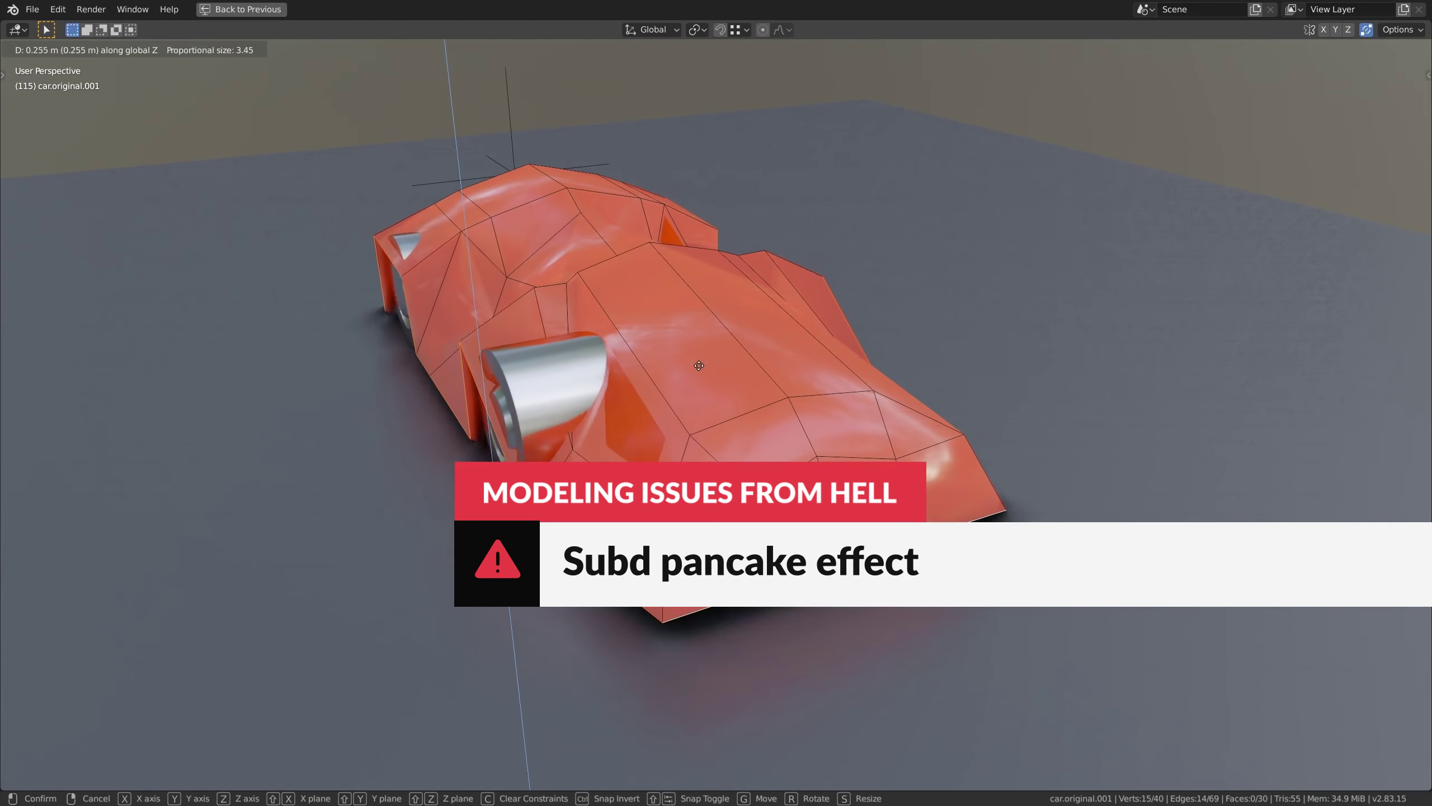
- Confirm the intersecting geometry's Z move and return to Object Mode to see the smoothed model
click(699, 366)
key(Tab)
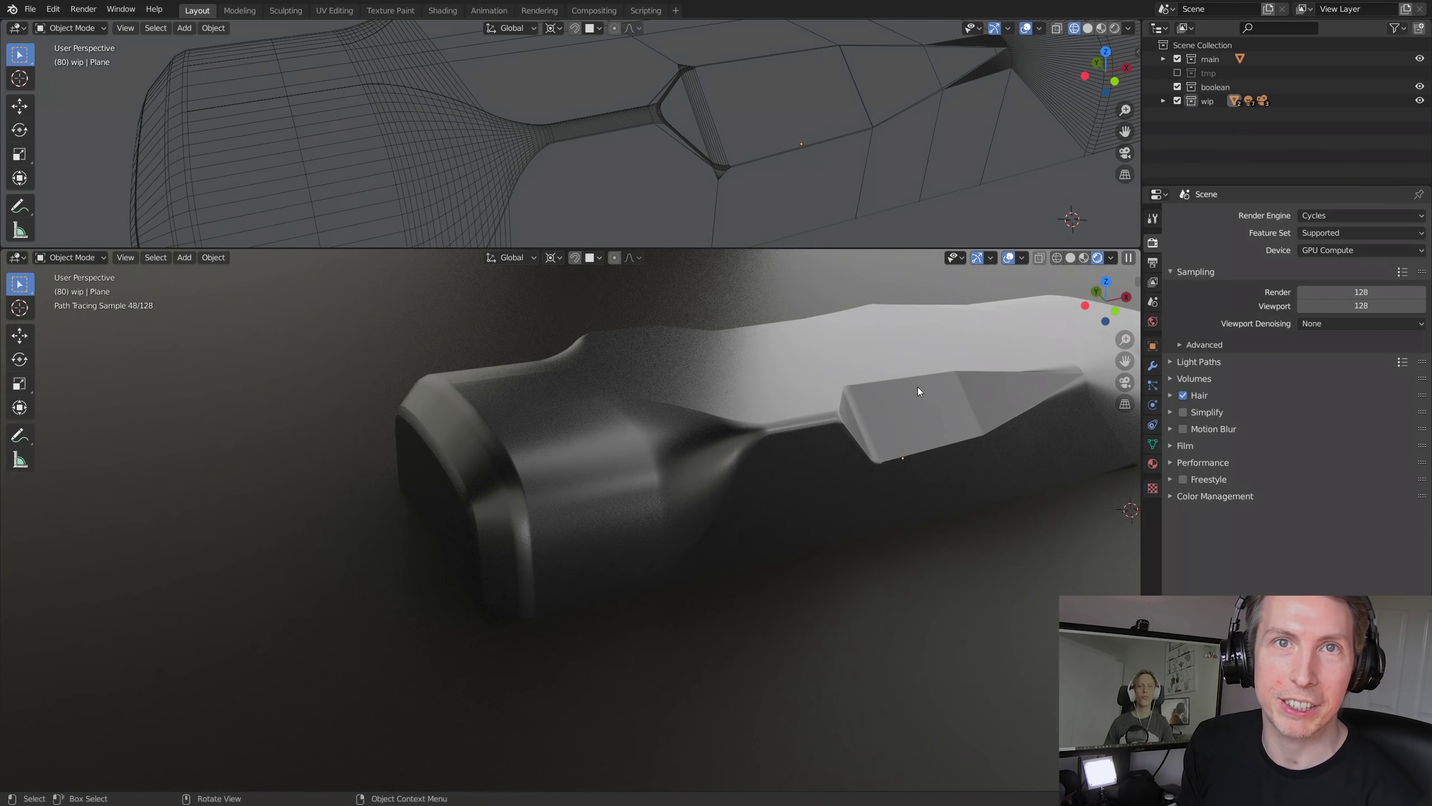
middle_drag(913, 387, 923, 418)
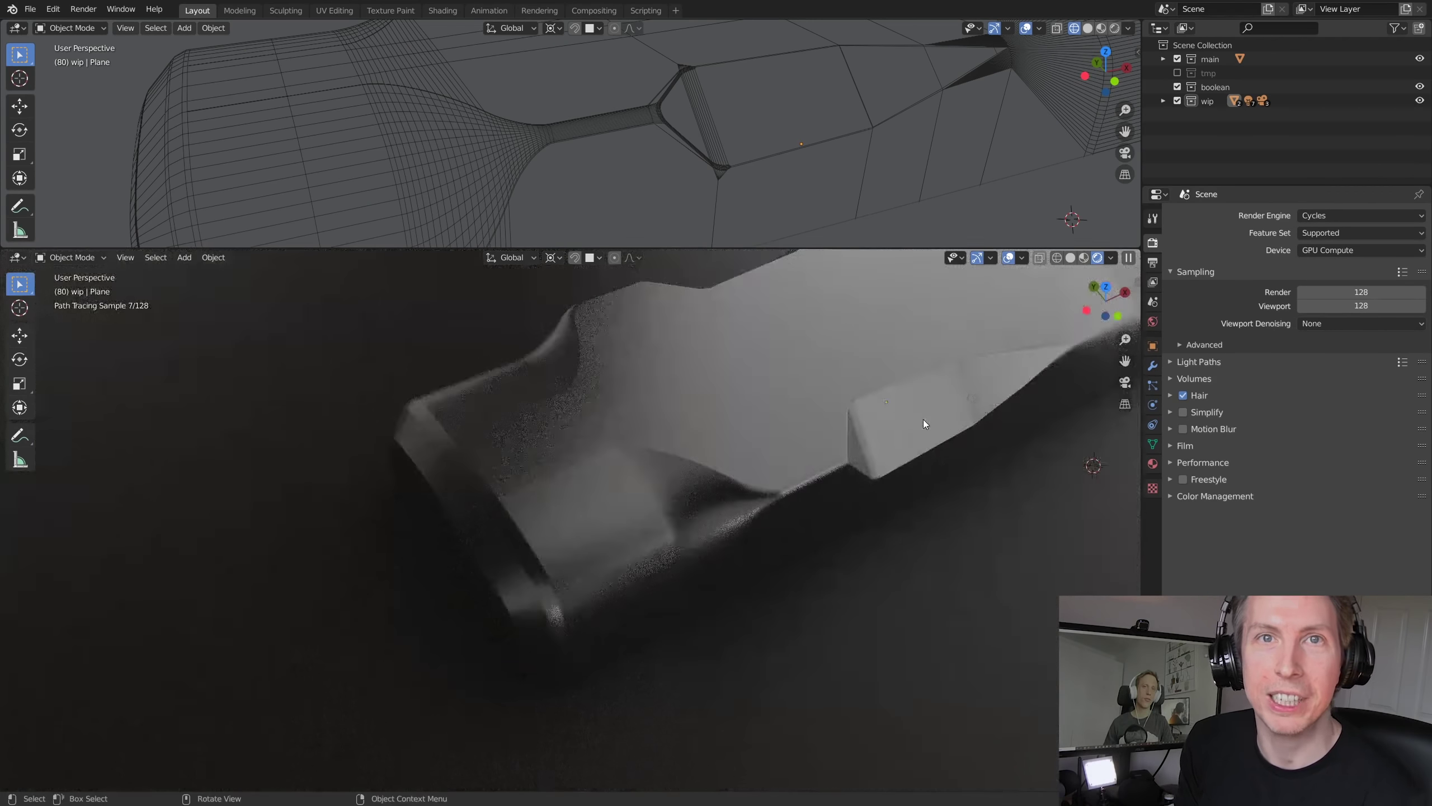
scroll(787, 450, down, 5)
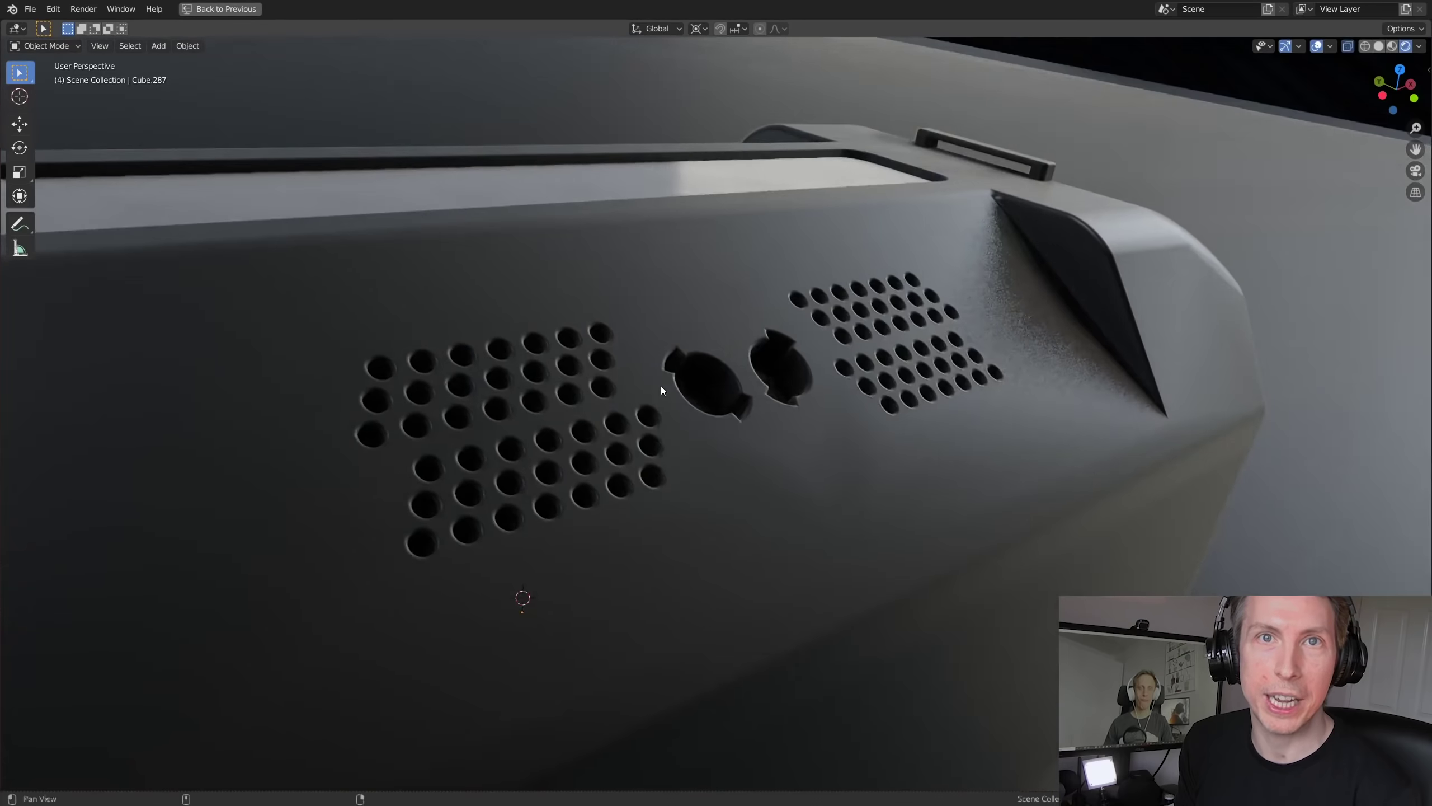
middle_drag(662, 389, 629, 409)
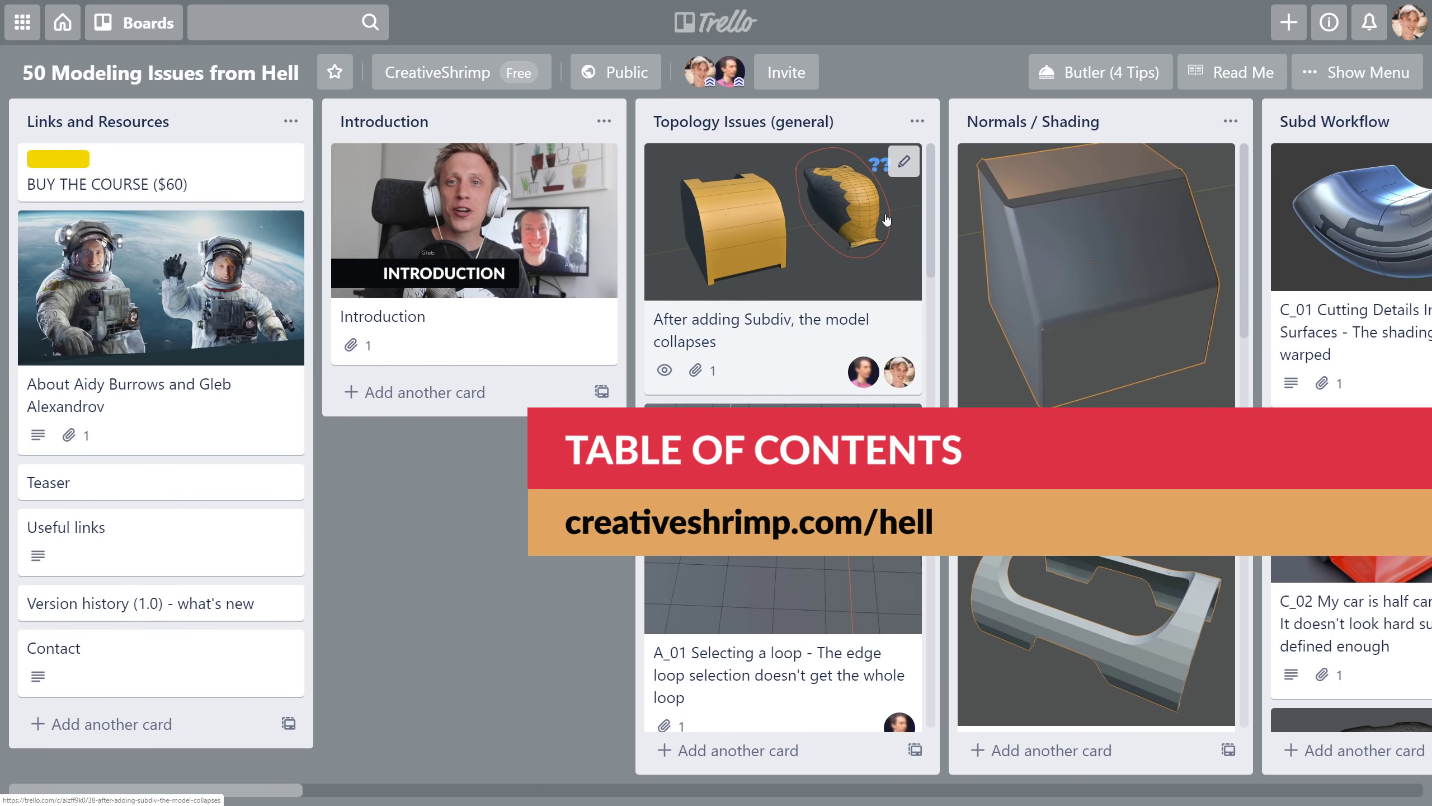
- Scroll across the Trello board and open the 'A_01 Selecting a loop' card in Topology Issues
shift+scroll(886, 220, right, 8)
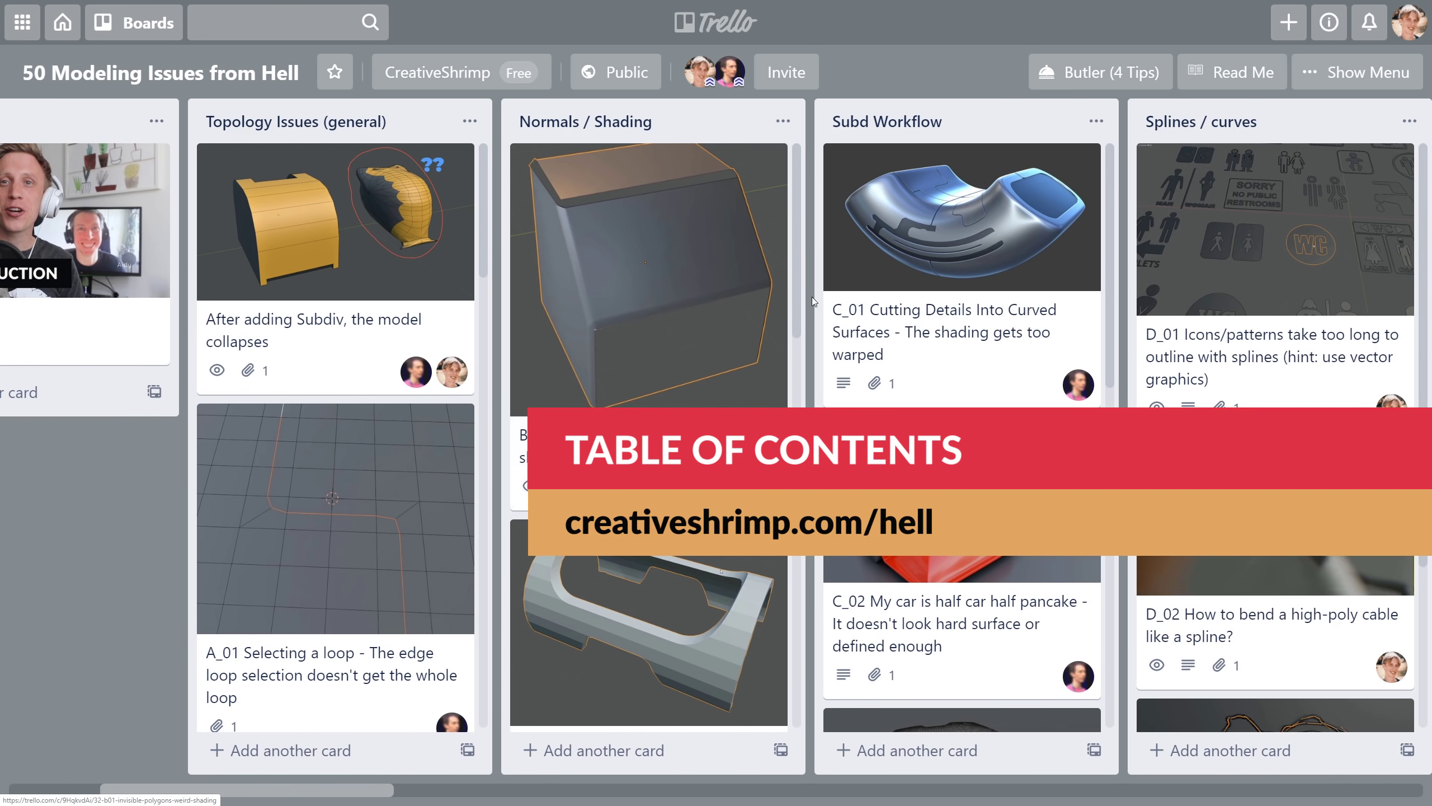
drag(365, 790, 389, 774)
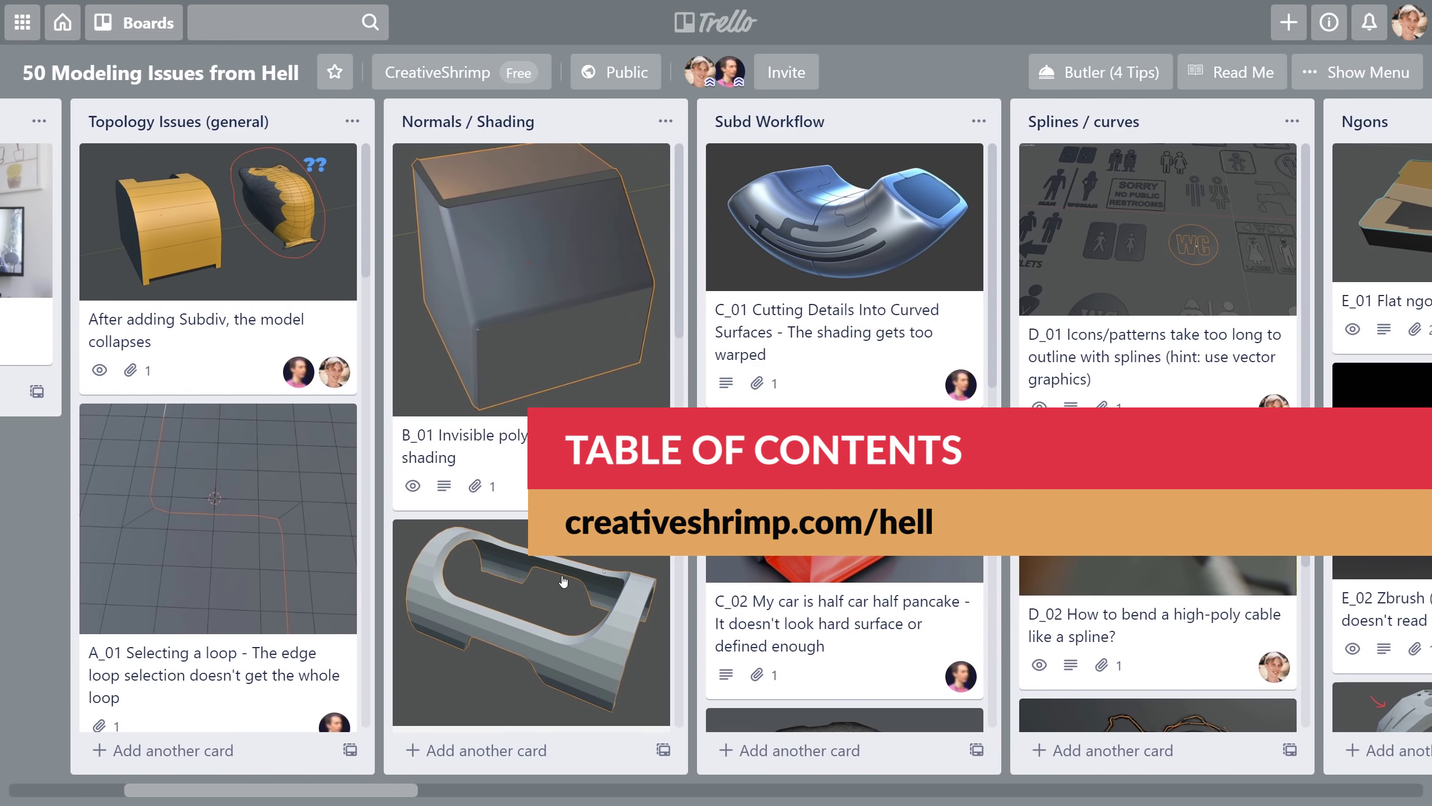
scroll(564, 581, down, 10)
scroll(846, 620, down, 8)
click(283, 502)
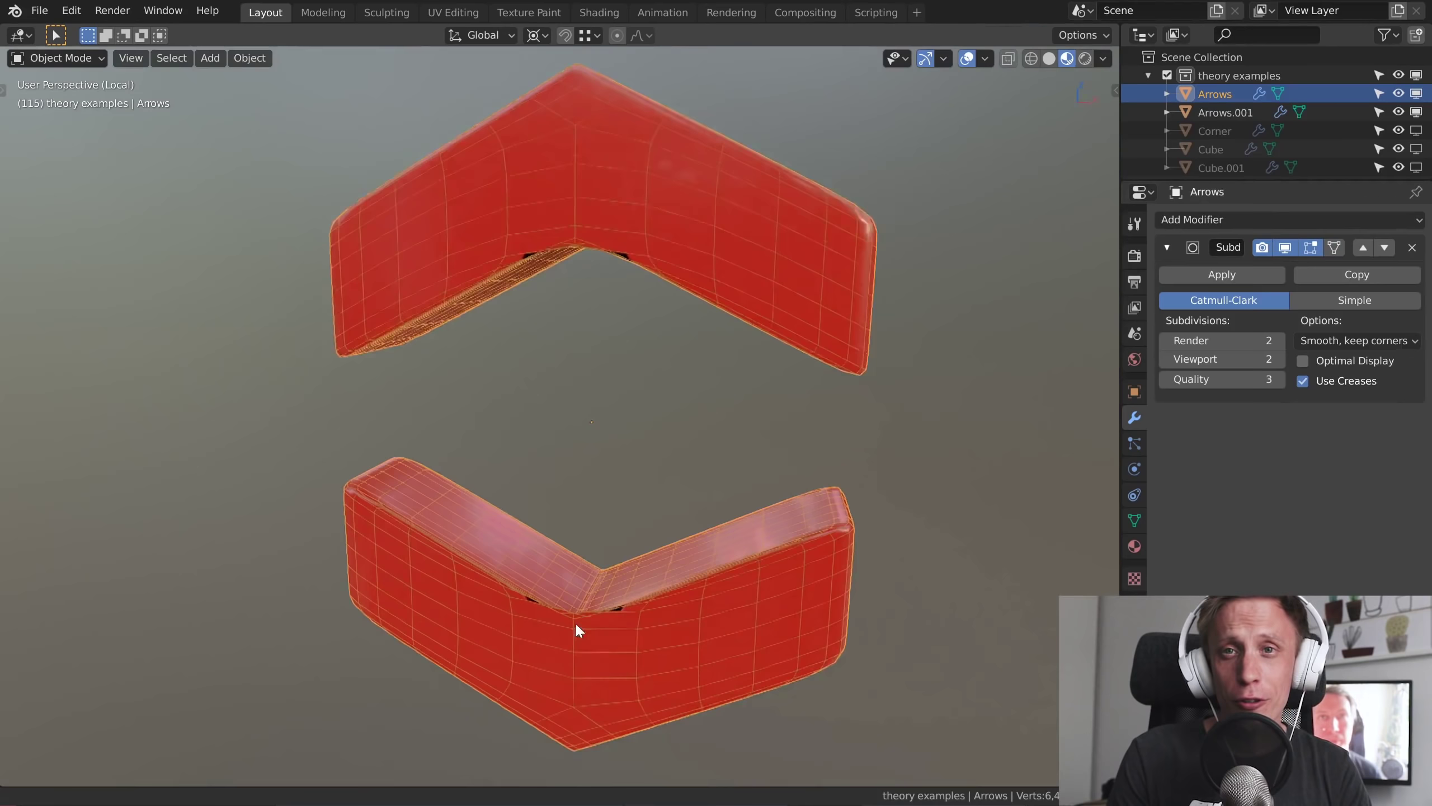
- Drop the red Arrows' viewport subdivision to level 0 and enter Edit Mode on the mesh
middle_drag(575, 630, 598, 182)
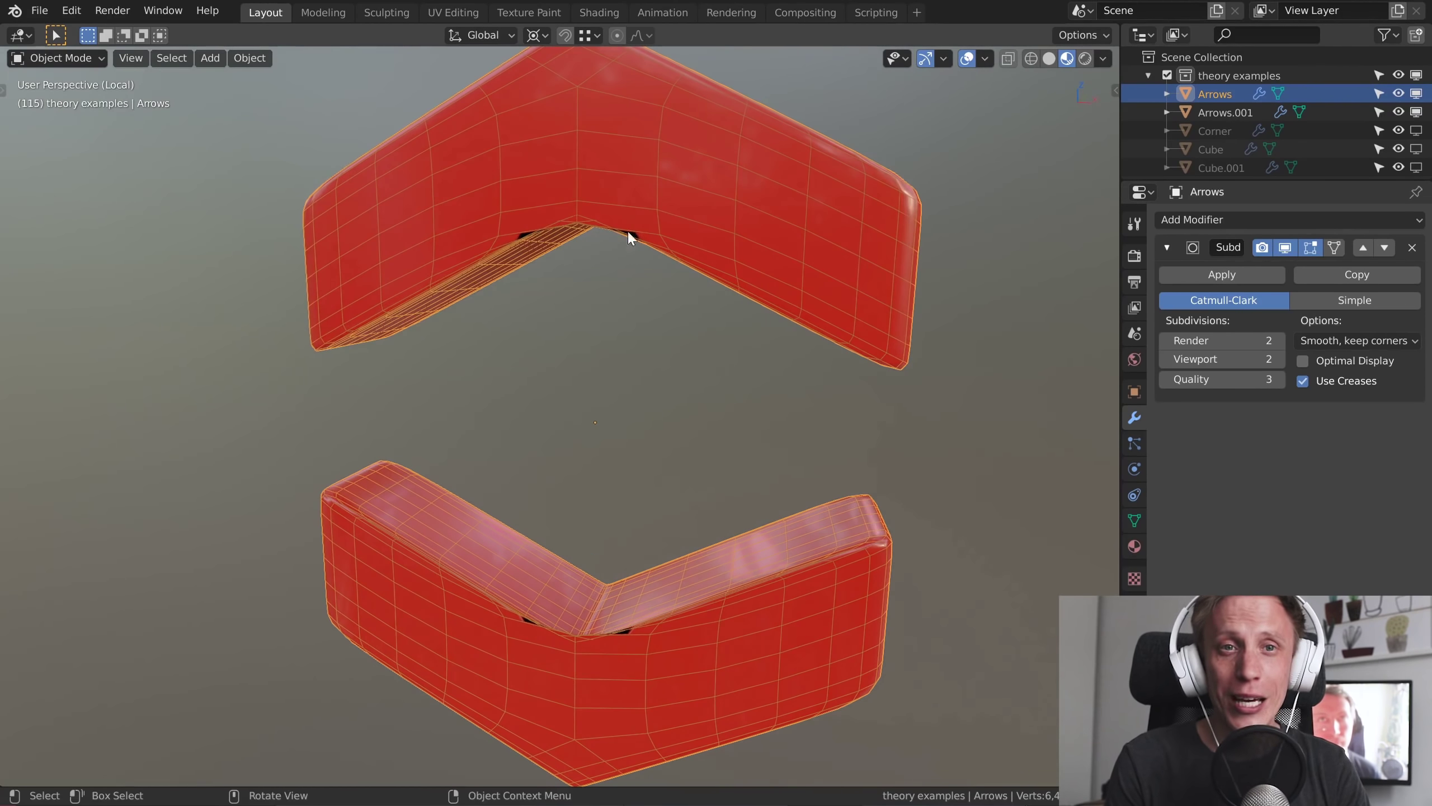
key(ctrl+0)
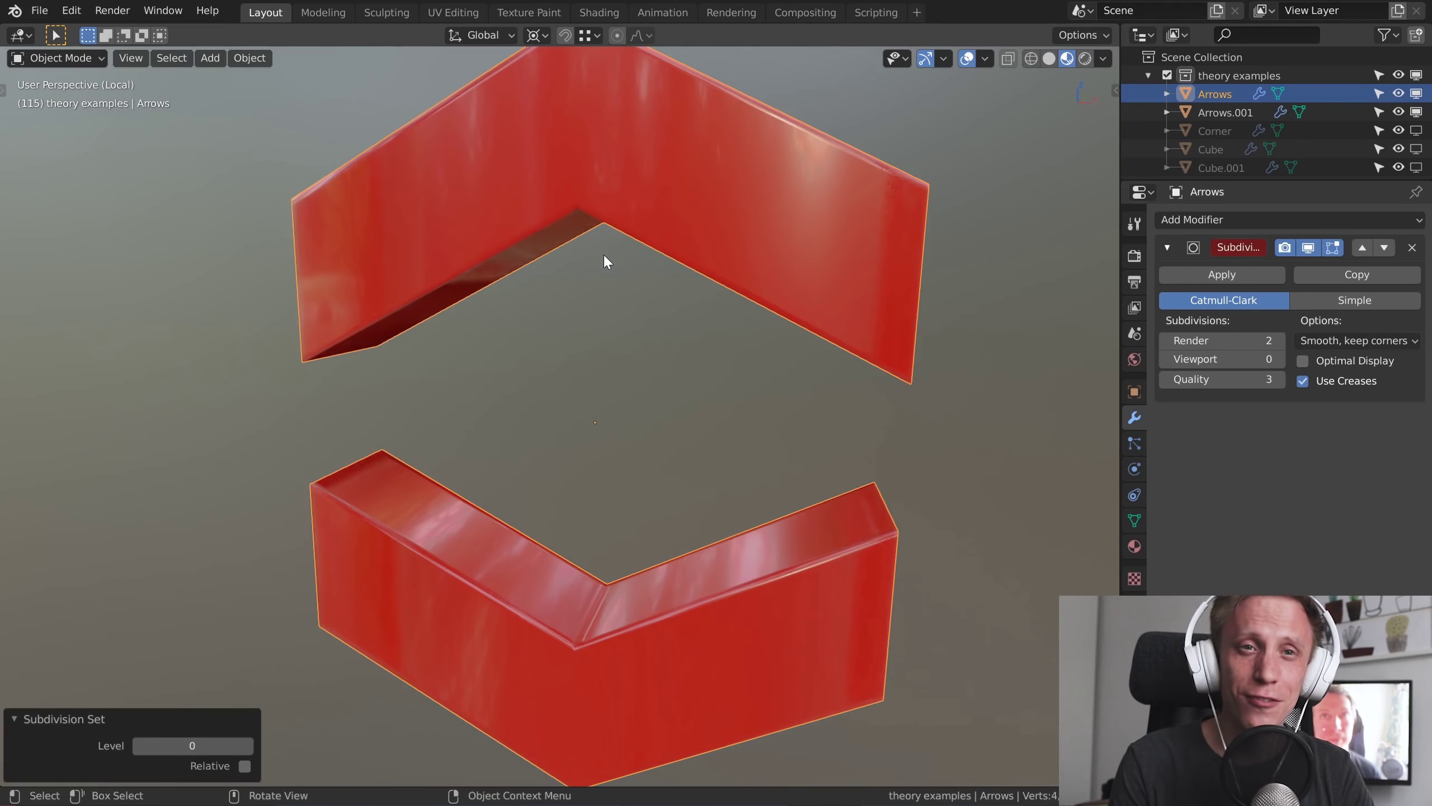
key(Tab)
middle_drag(594, 458, 614, 432)
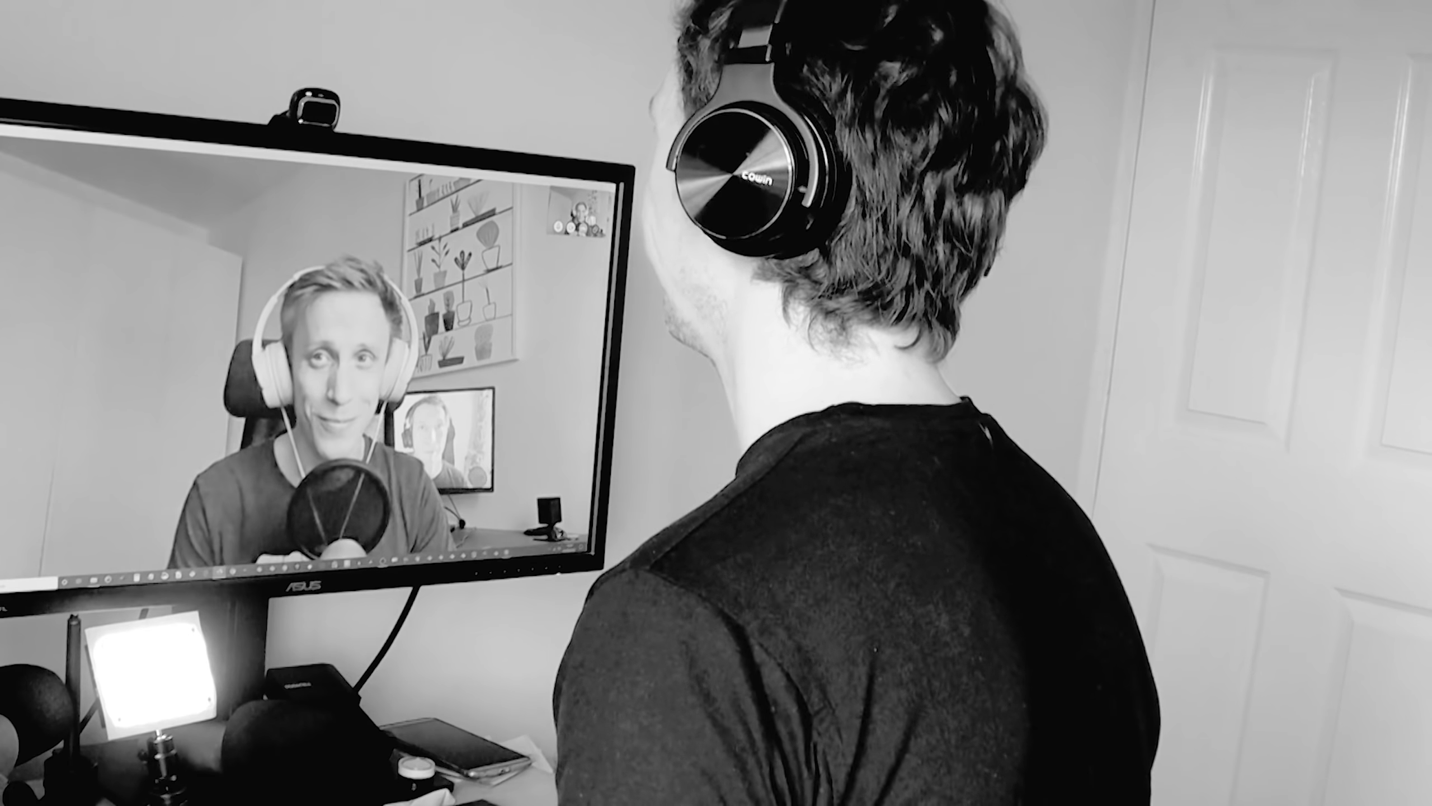